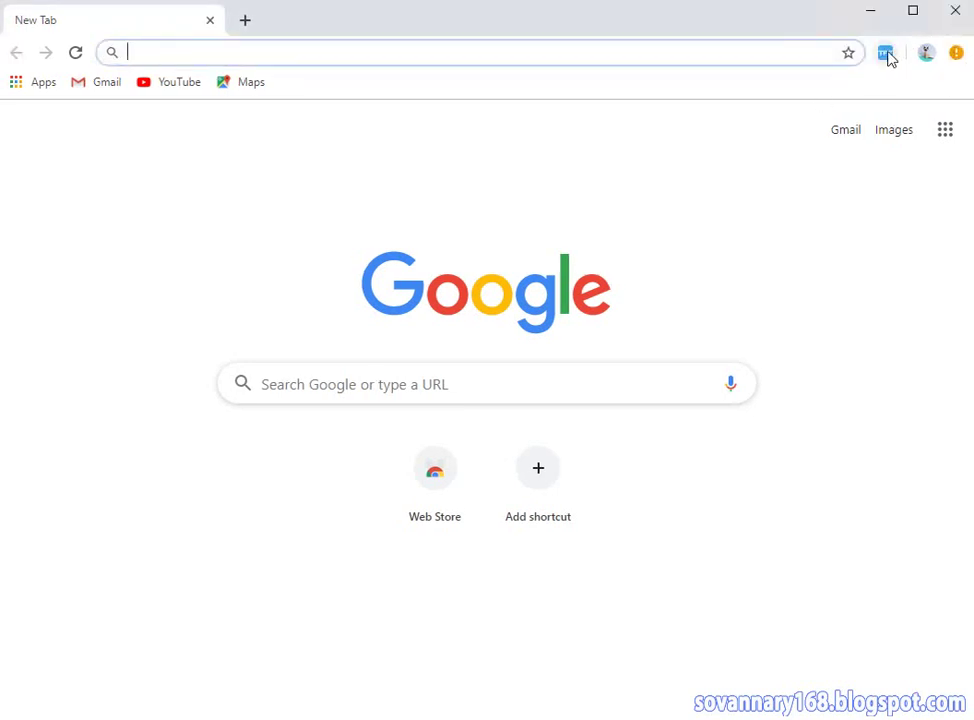
Open the Toolkit For FB extension to view its list of tools, and close it again.
left_click(886, 54)
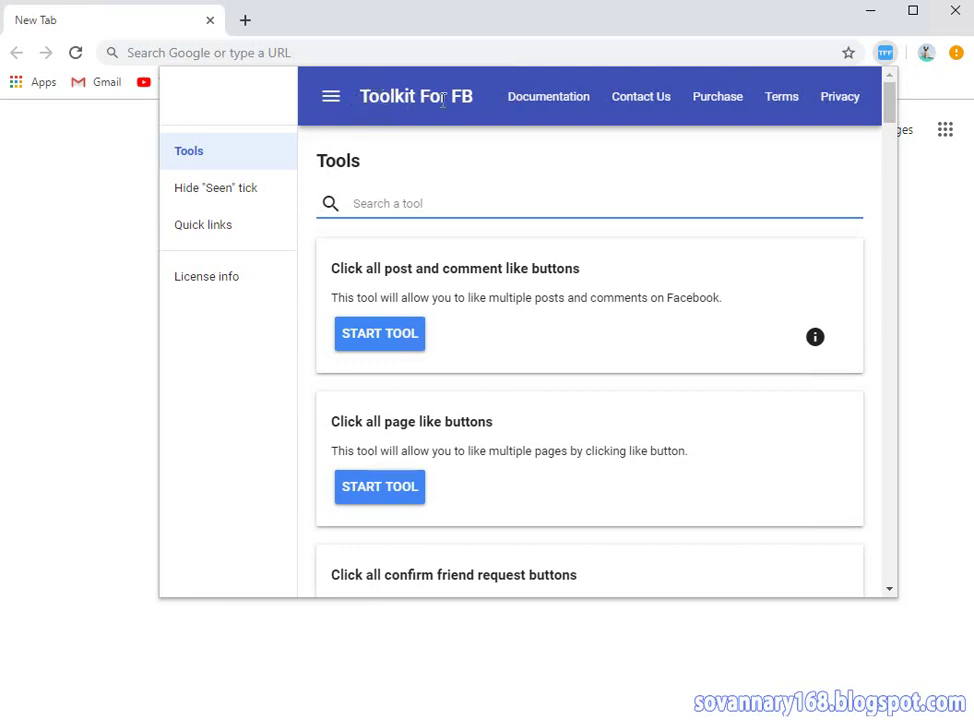
left_click(89, 220)
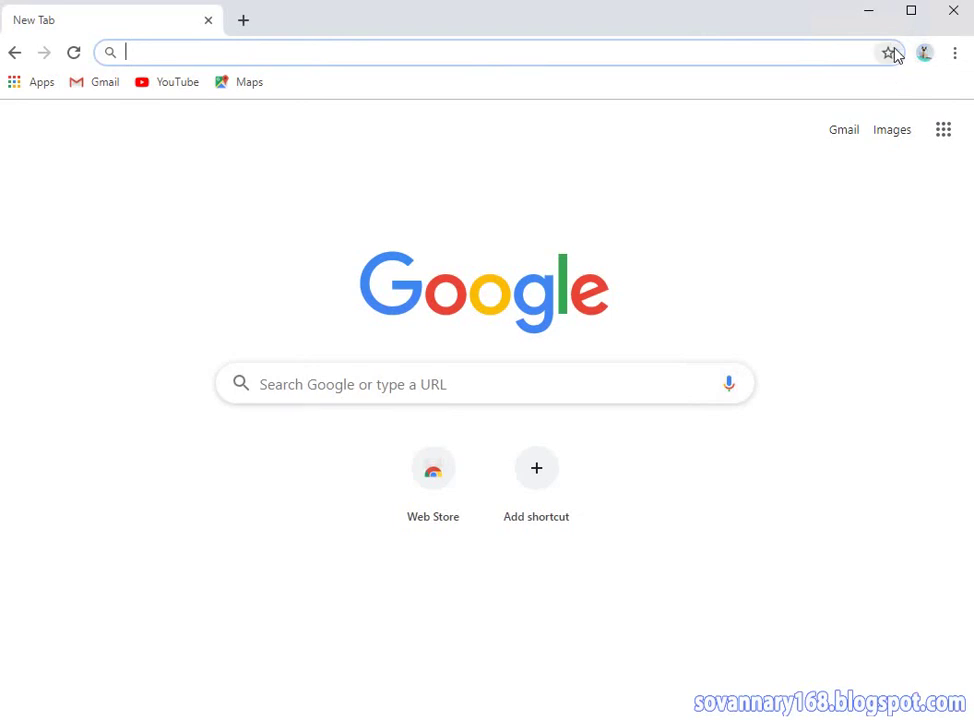
Open the browser's Extensions management page and turn on Developer mode.
left_click(955, 55)
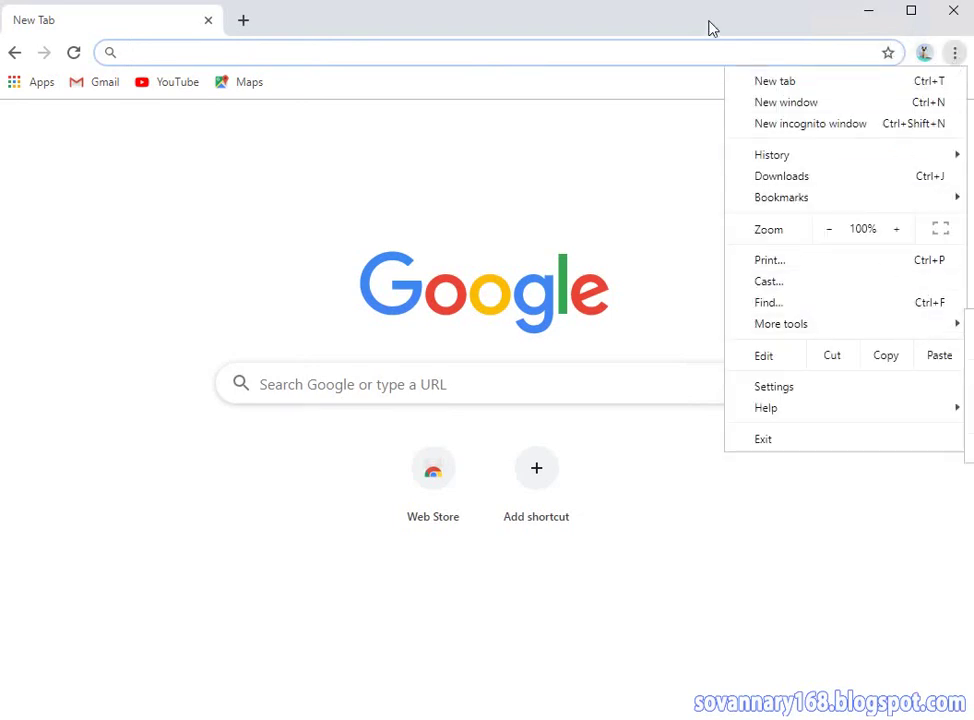
left_click(507, 28)
left_click_drag(507, 28, 465, 30)
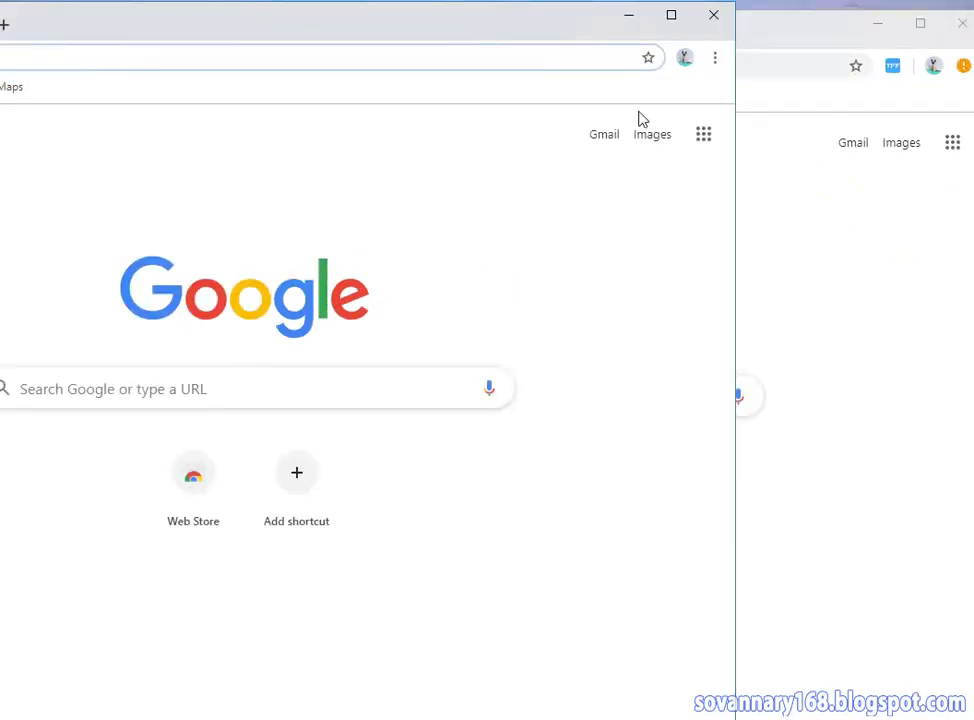
left_click(714, 60)
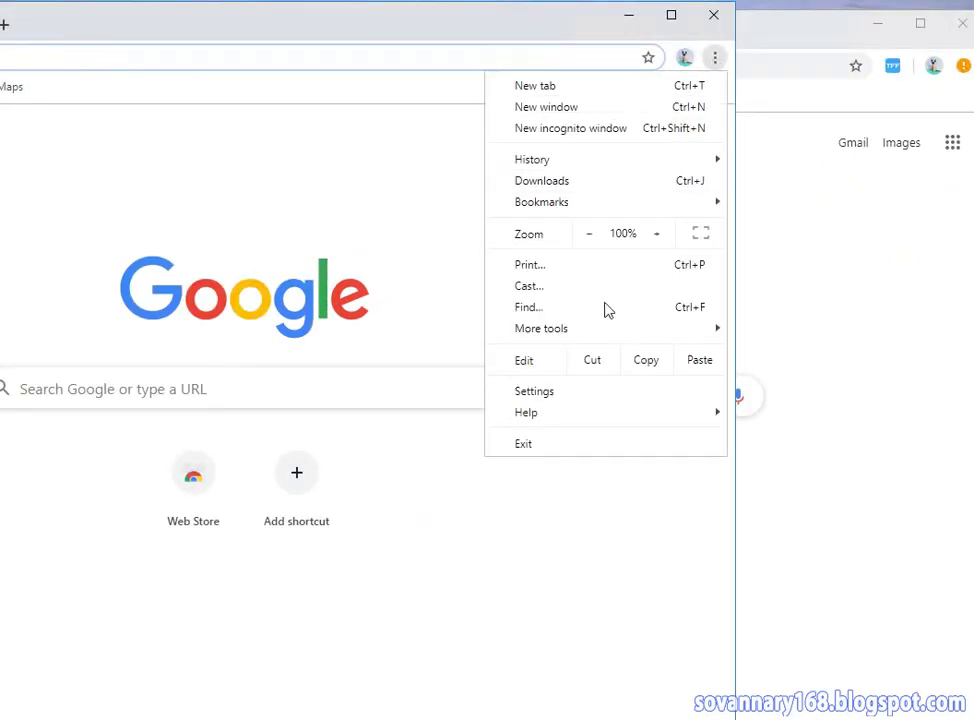
mouse_move(559, 336)
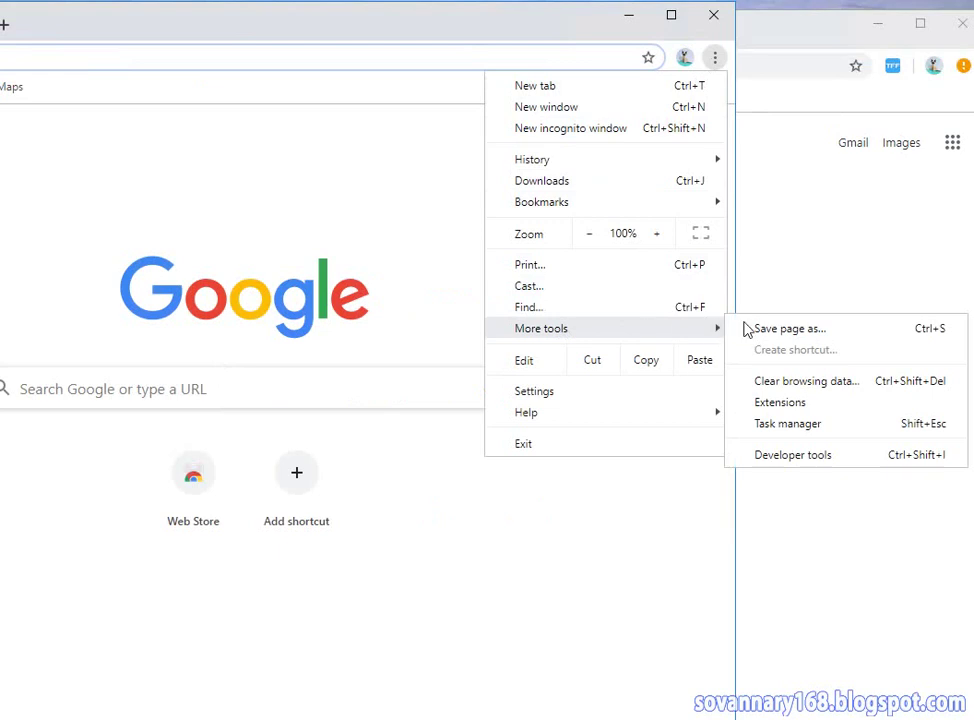
left_click(797, 404)
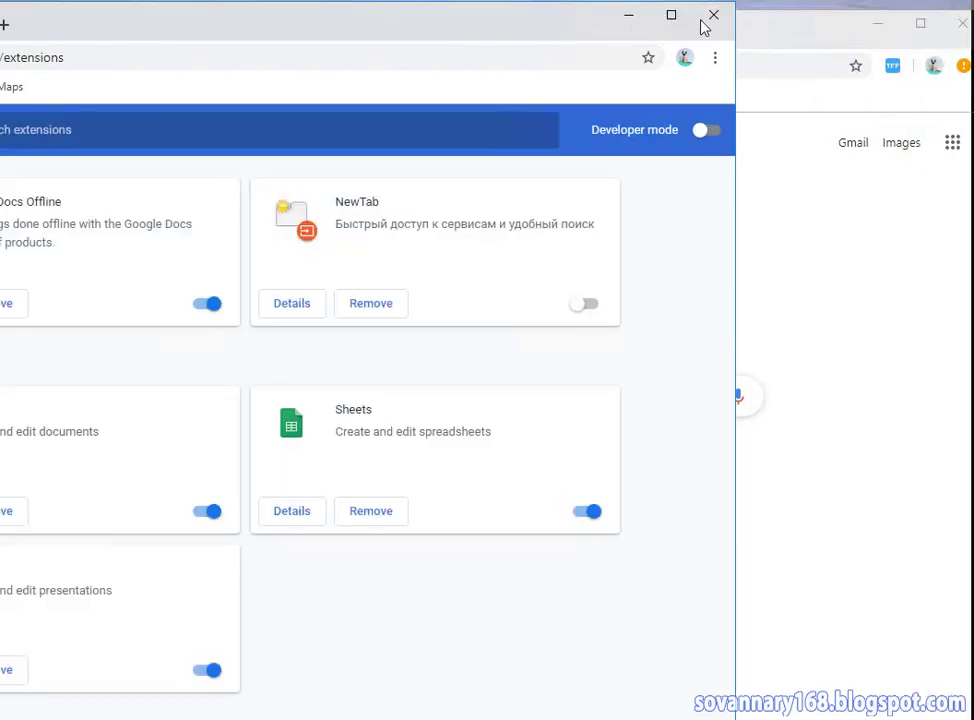
key("super+Up")
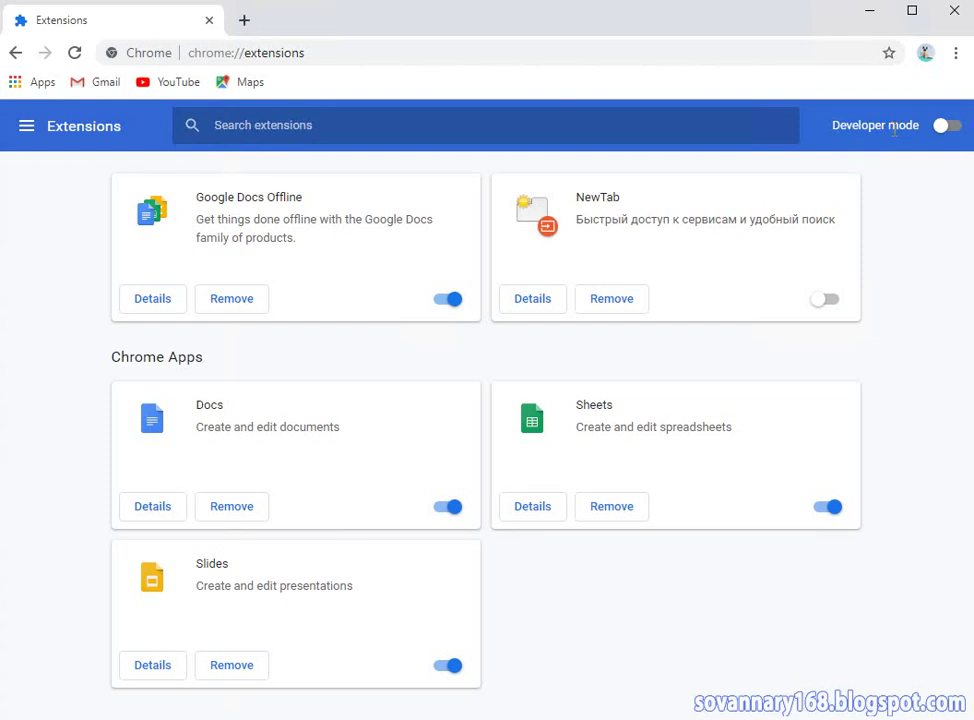
left_click(950, 127)
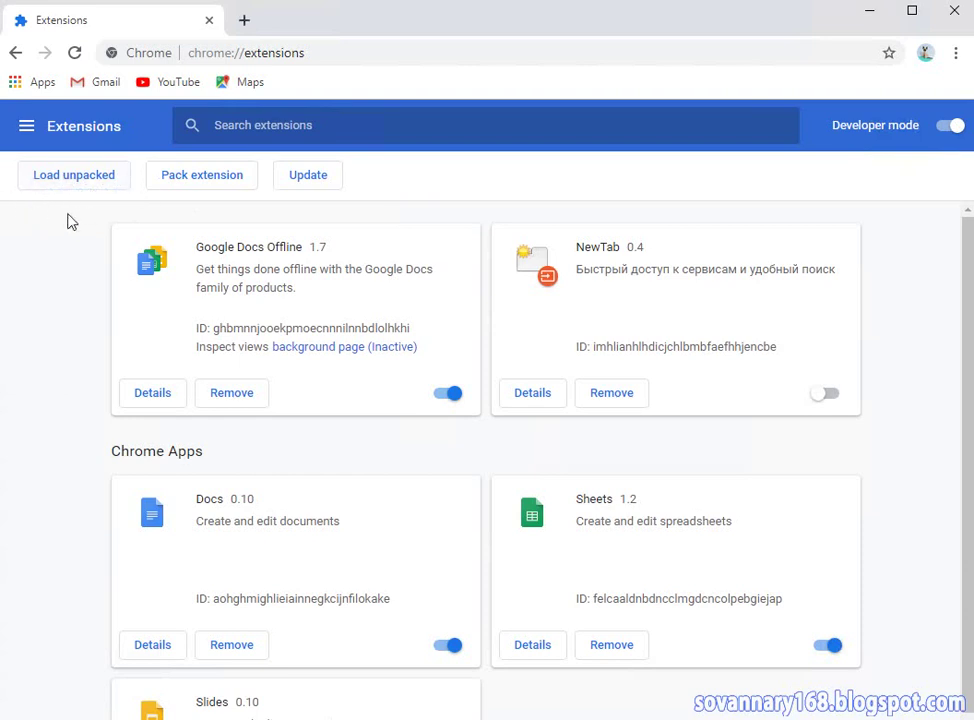
Start loading an unpacked extension and select the toolkit-for-fb folder in Downloads.
left_click(62, 180)
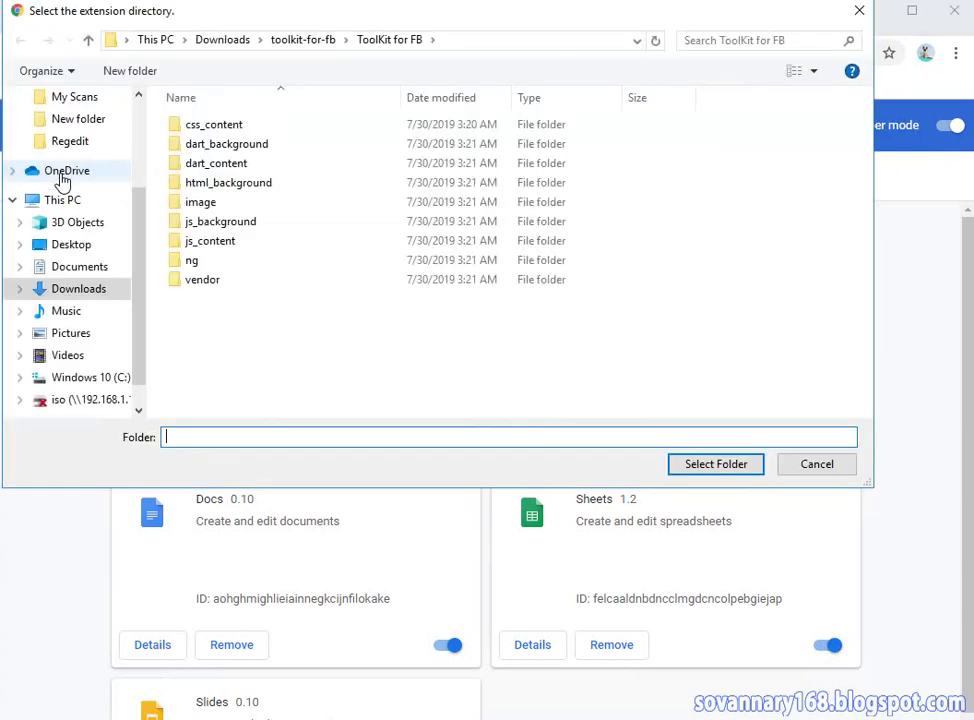
left_click(79, 291)
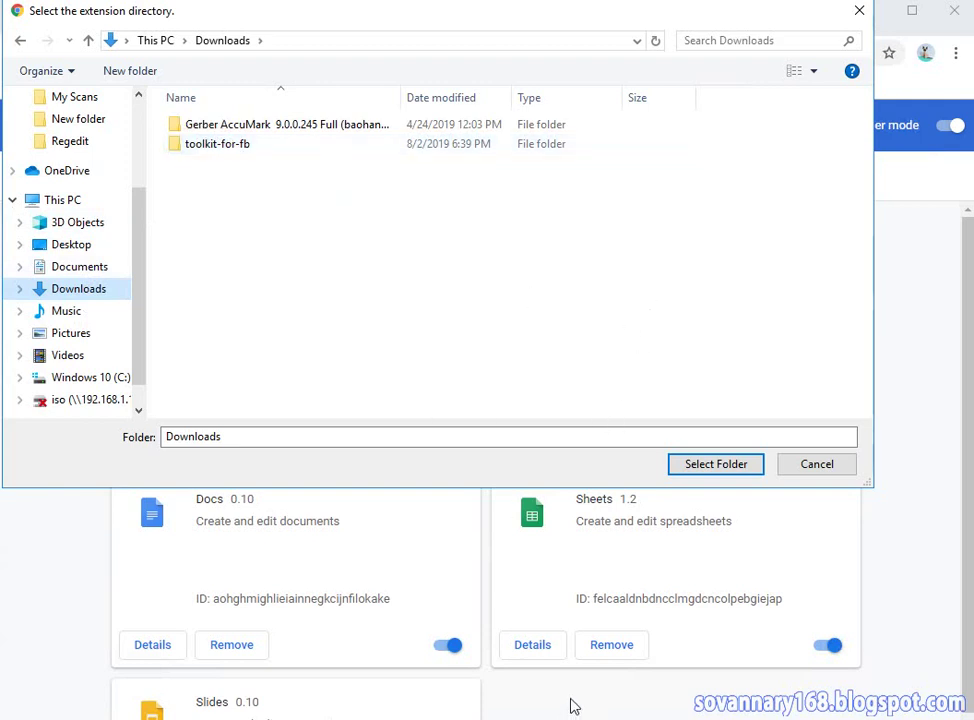
left_click(237, 150)
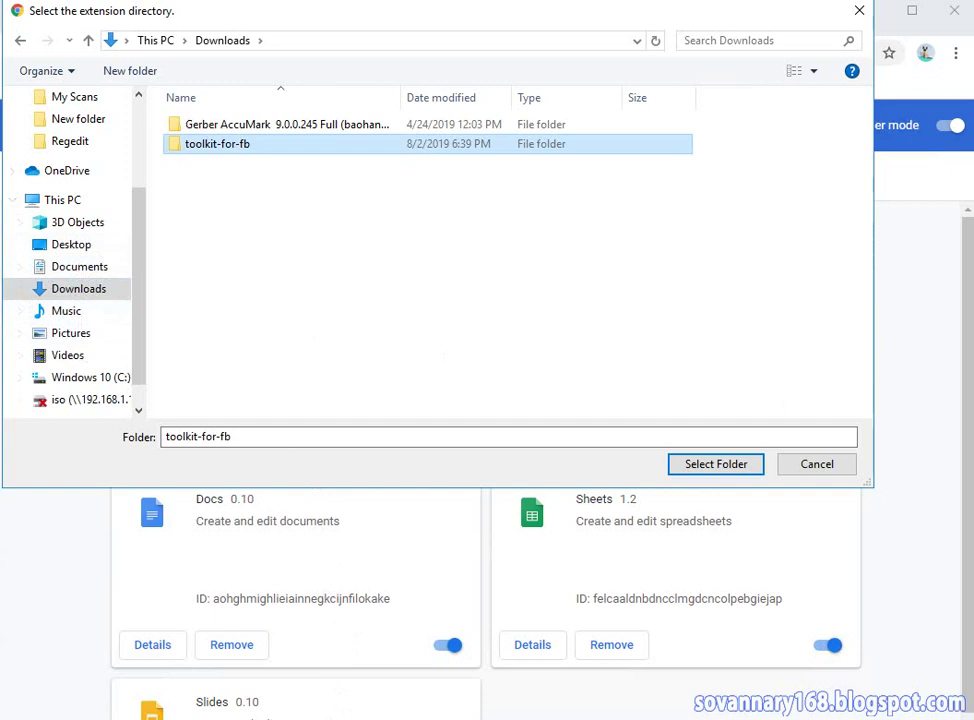
Switch to File Explorer and extract the toolkit-for-fb archive in Downloads into its own toolkit-for-fb folder, replacing all existing files.
key("alt+Tab")
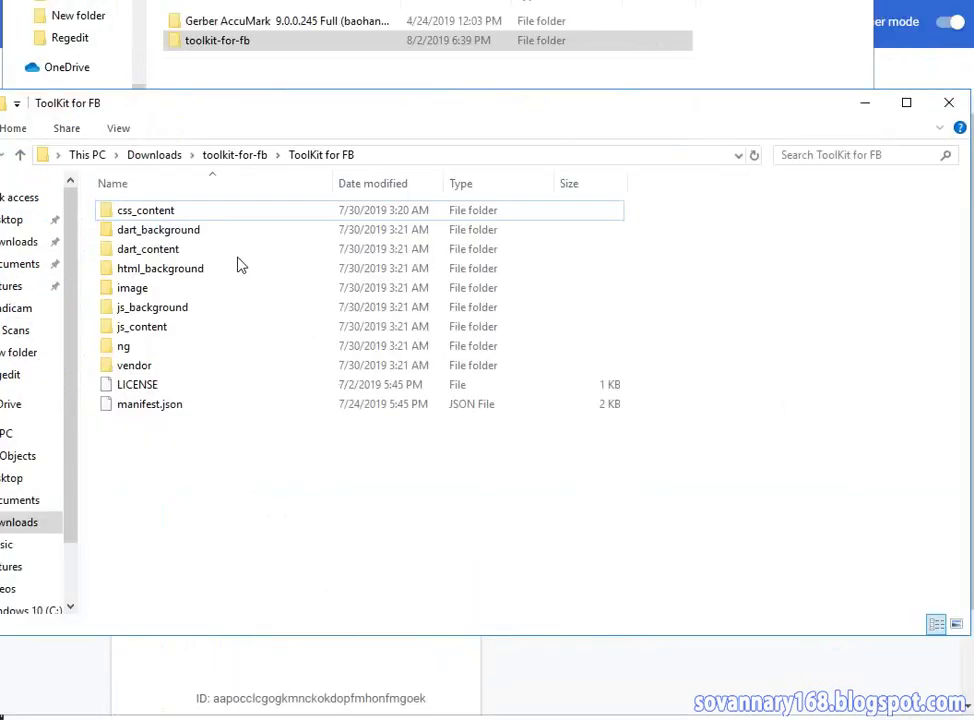
left_click(160, 155)
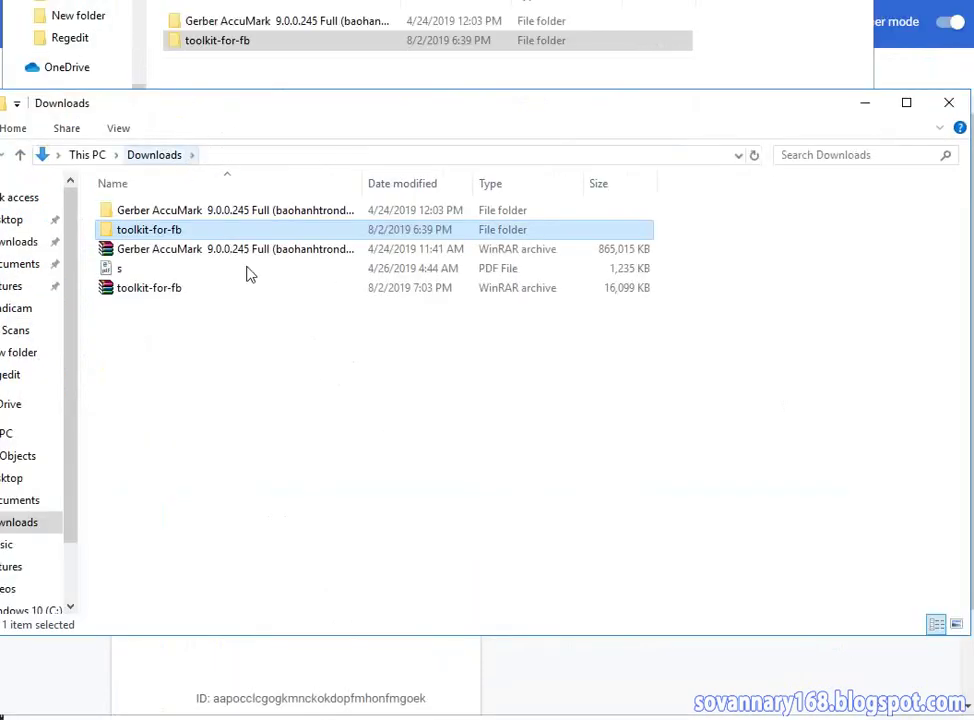
left_click(150, 290)
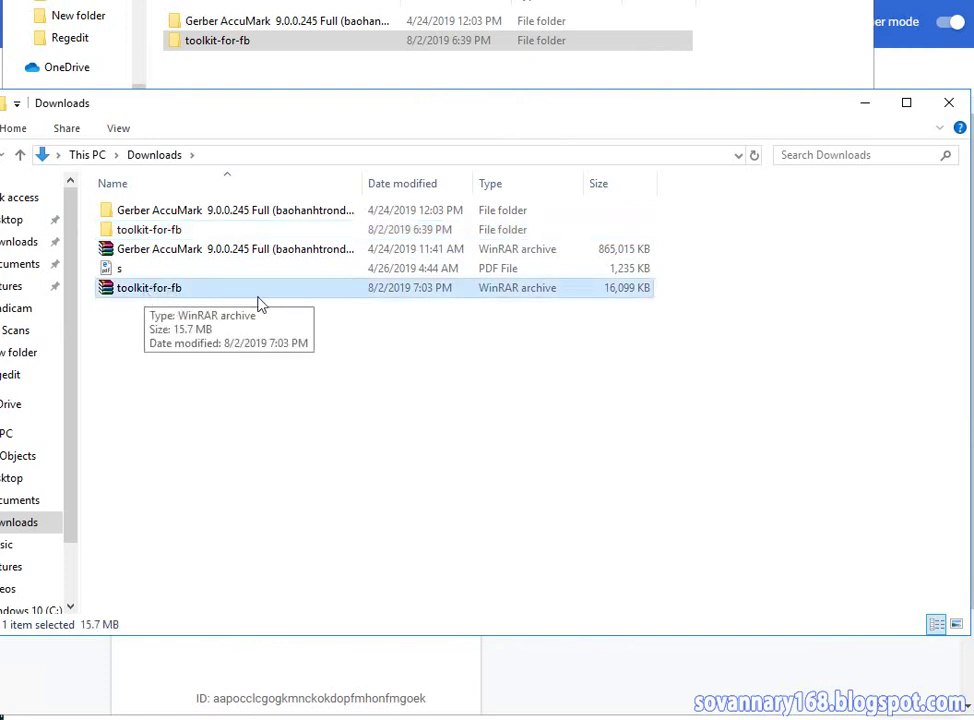
right_click(158, 292)
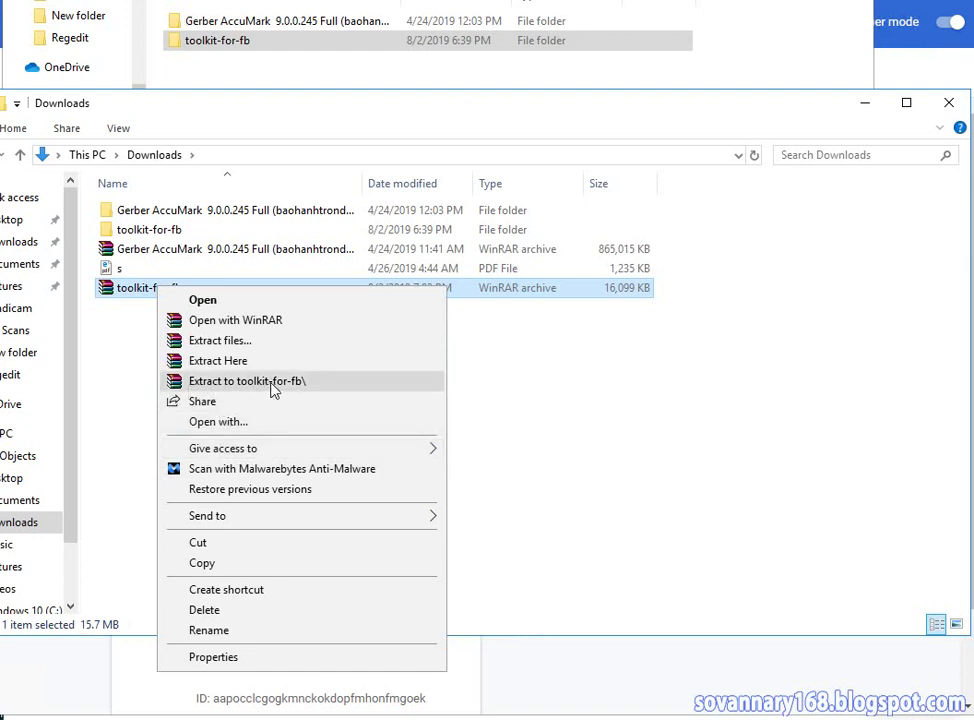
left_click(343, 387)
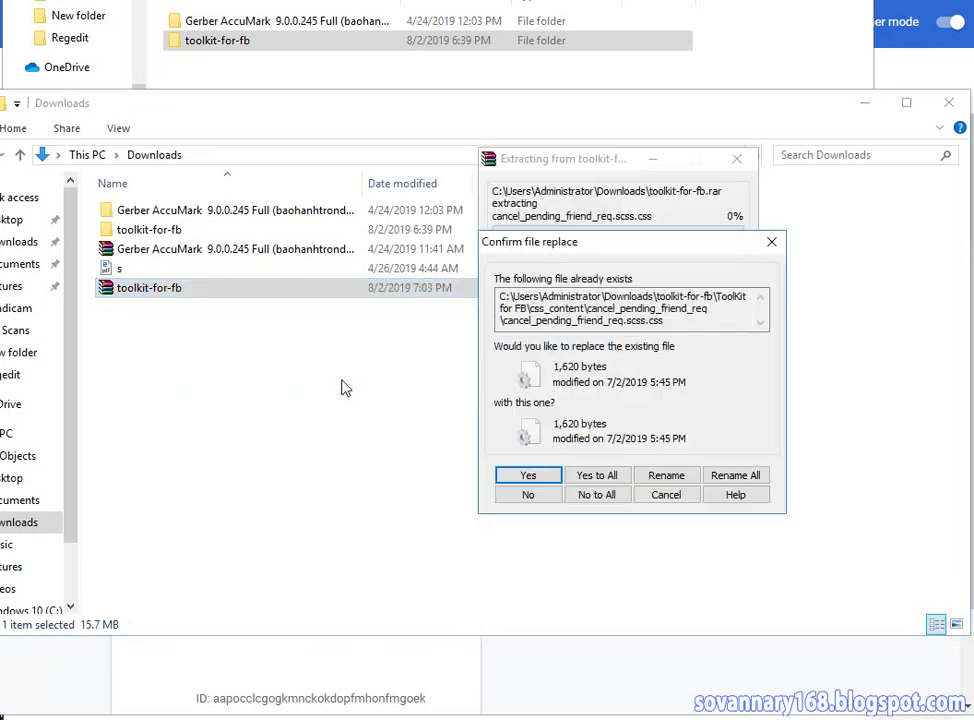
left_click(591, 478)
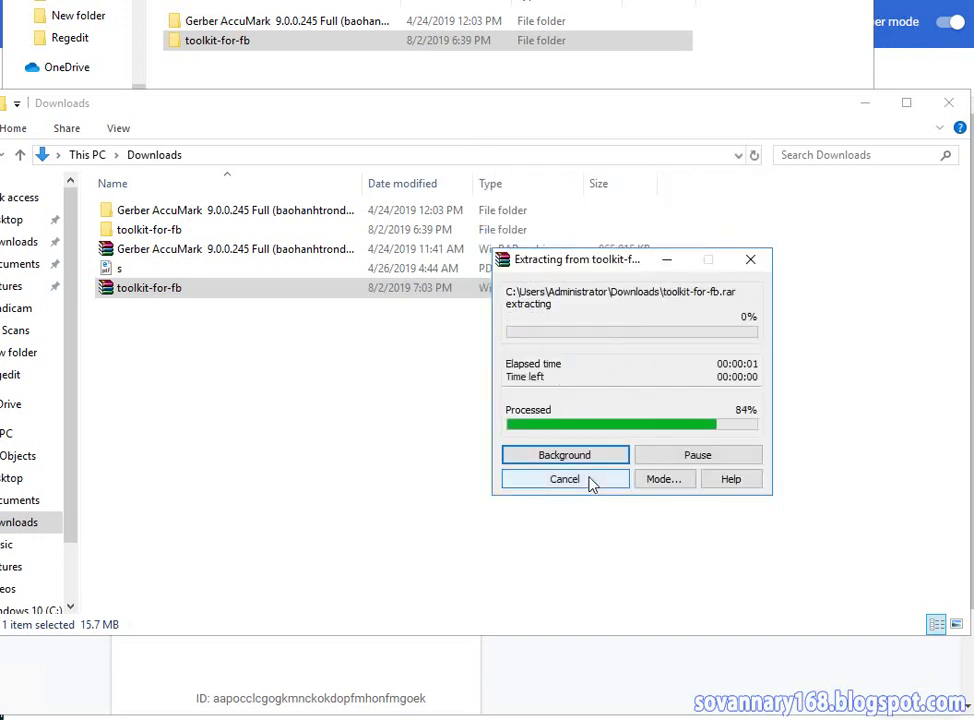
left_click(160, 232)
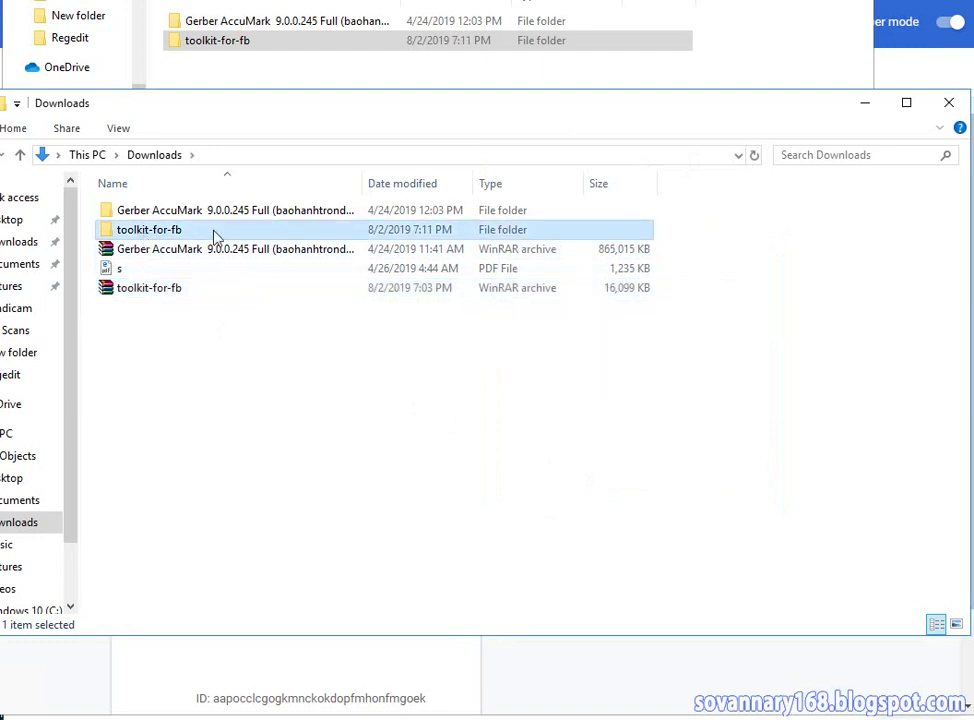
left_click(865, 102)
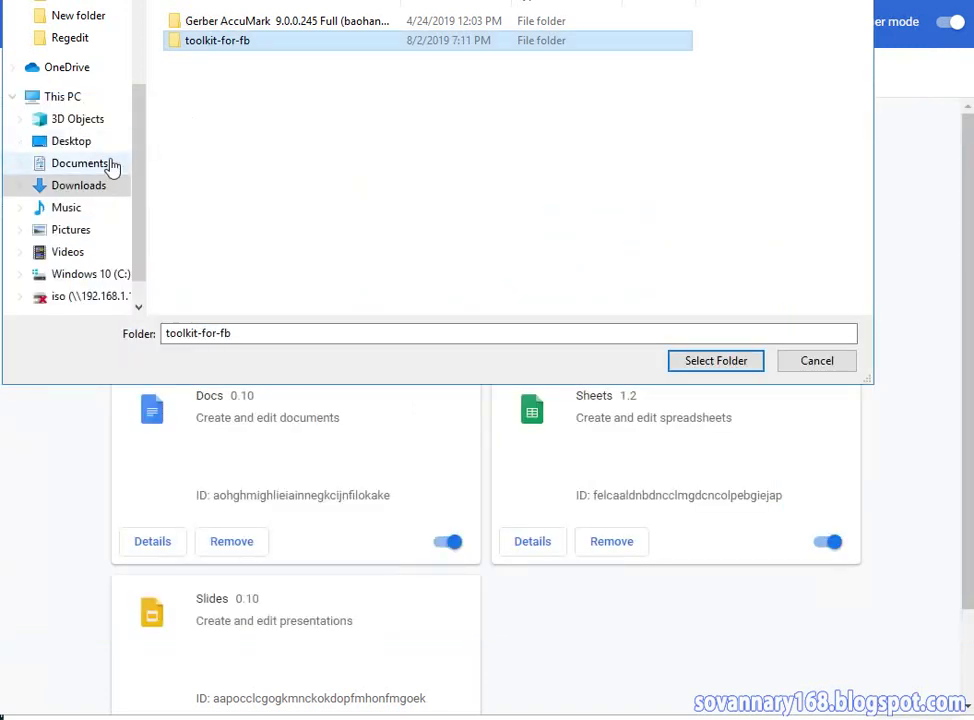
Load the unpacked extension from the ToolKit for FB folder inside toolkit-for-fb in Downloads.
left_click(80, 185)
left_click(182, 44)
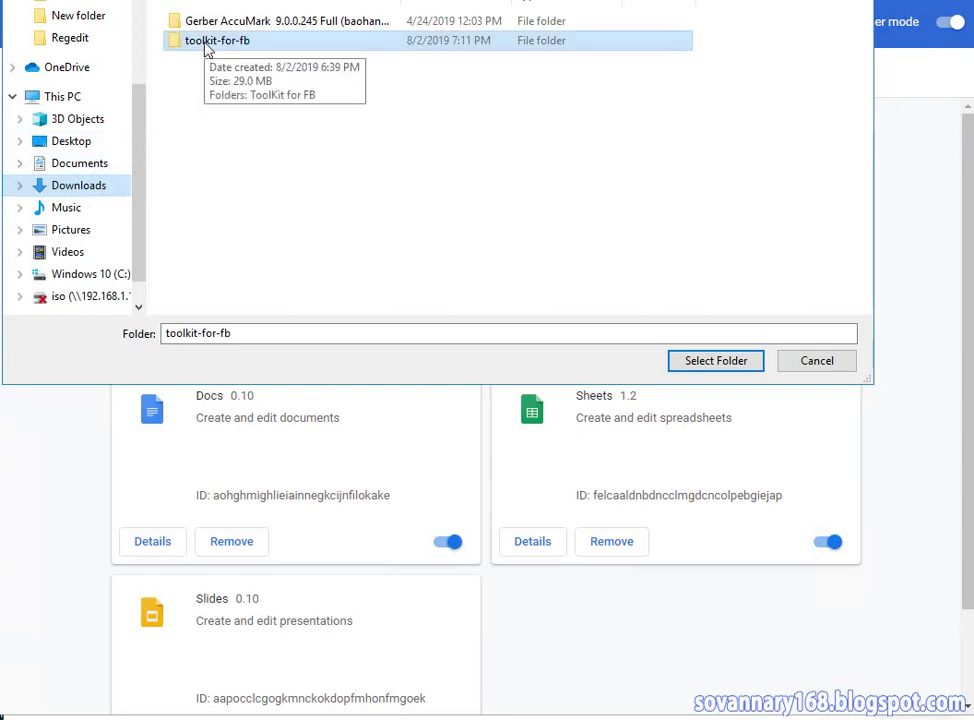
right_click(206, 47)
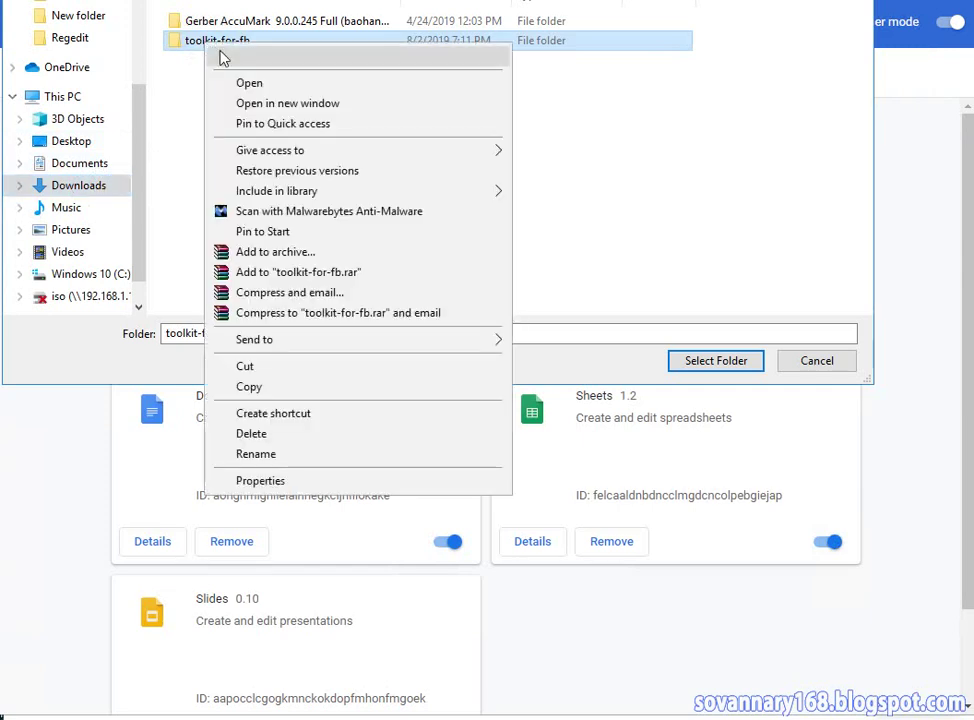
left_click(289, 87)
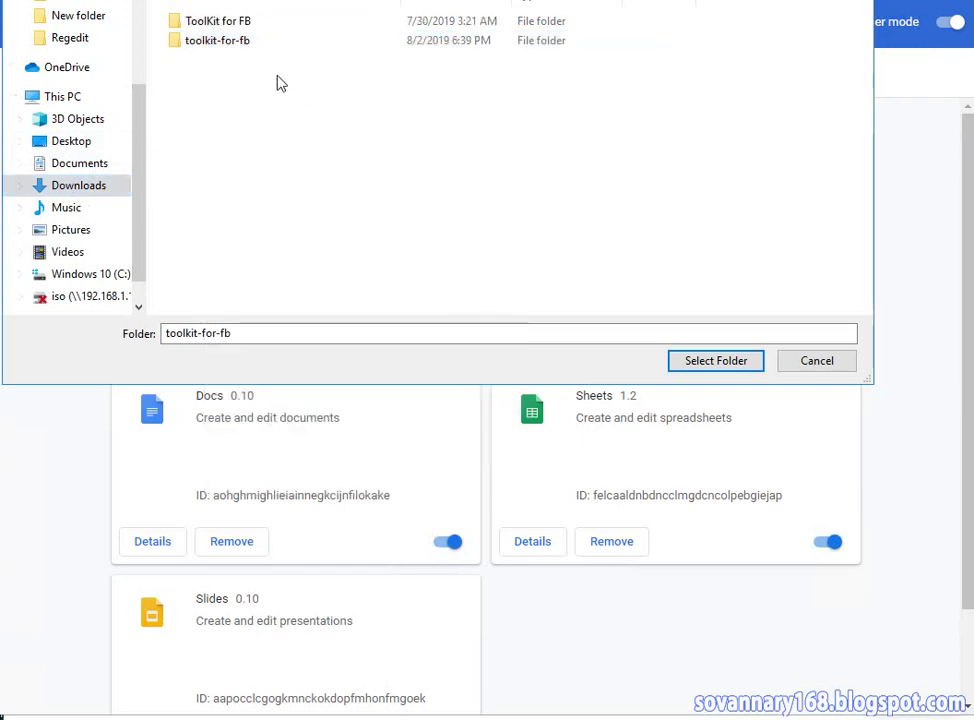
left_click(217, 47)
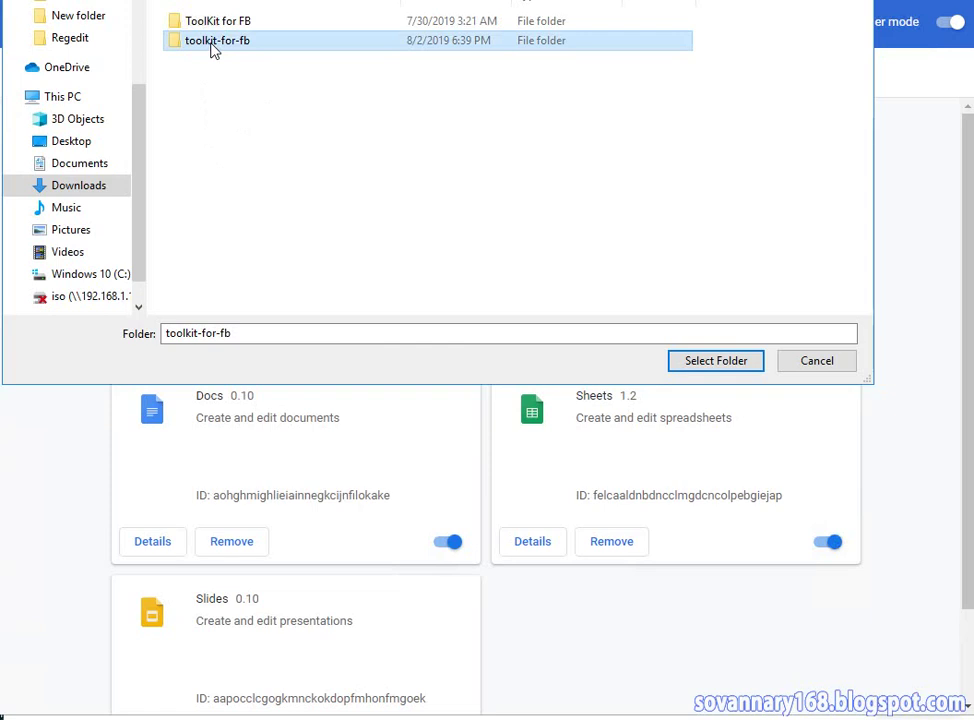
right_click(211, 42)
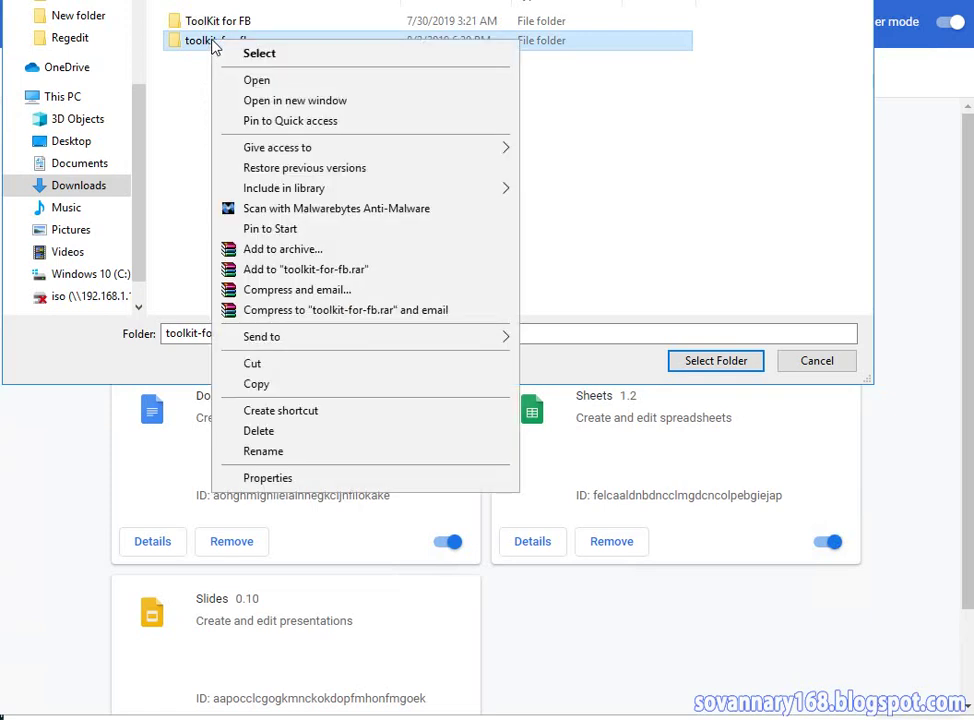
left_click(278, 44)
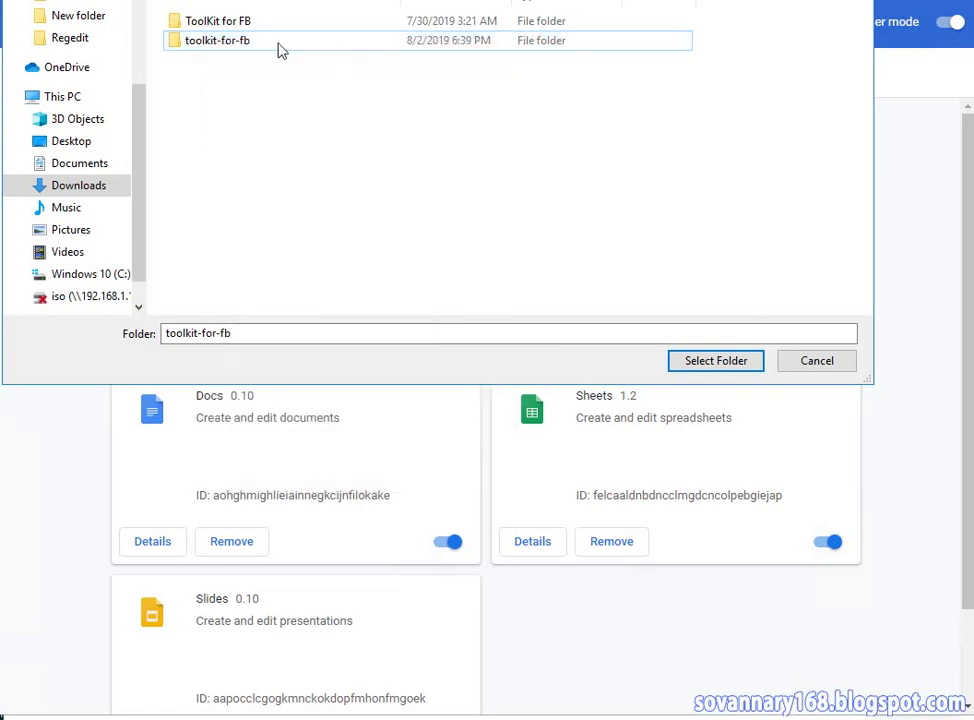
right_click(227, 41)
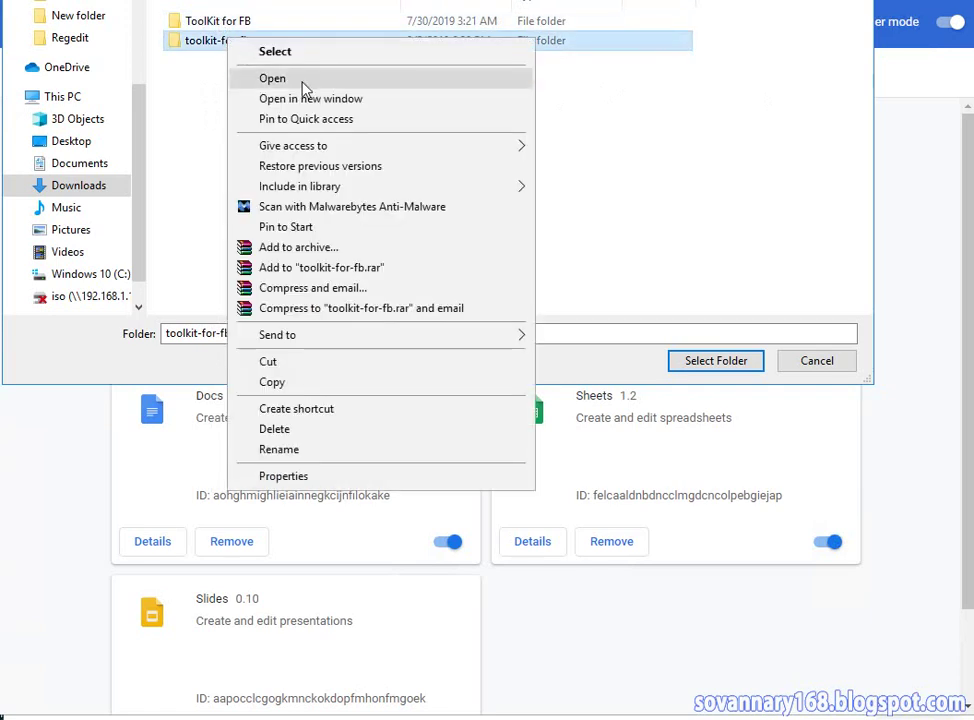
right_click(235, 28)
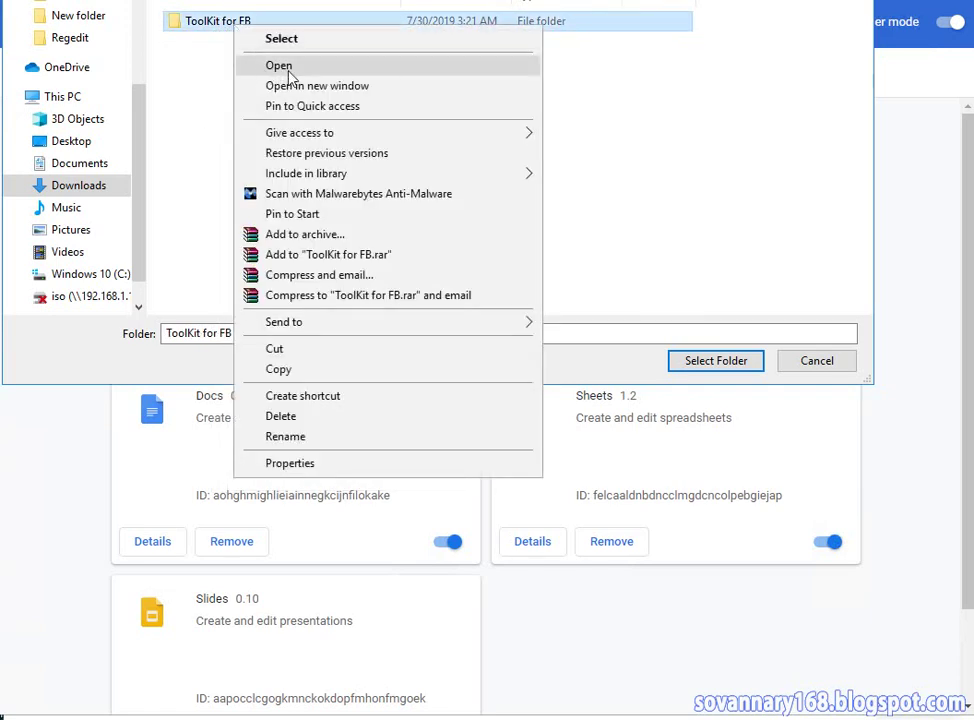
left_click(350, 70)
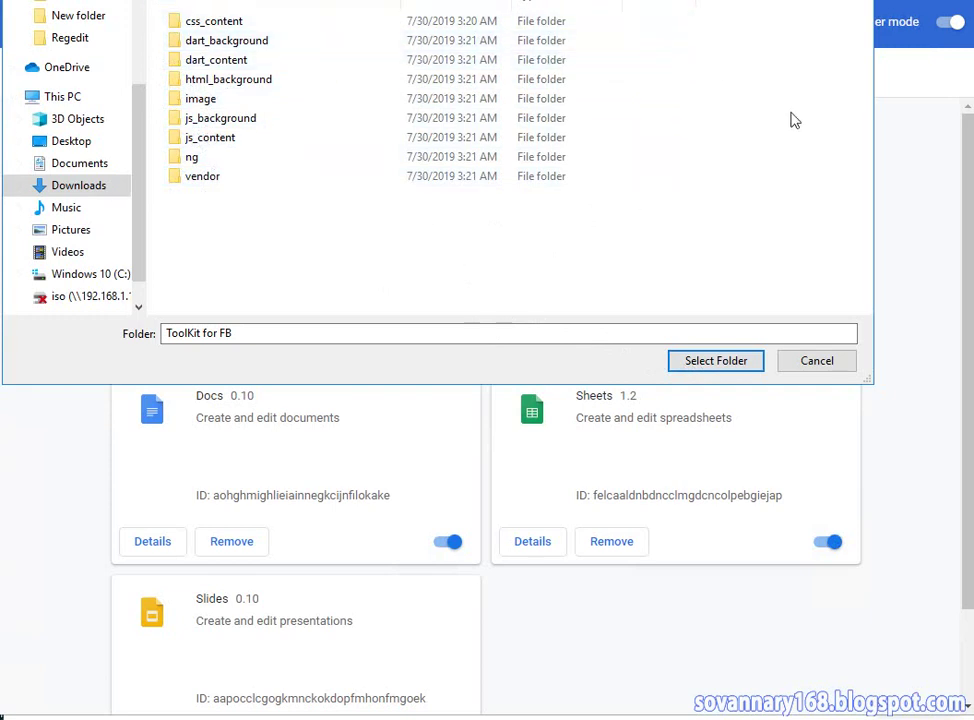
left_click(714, 367)
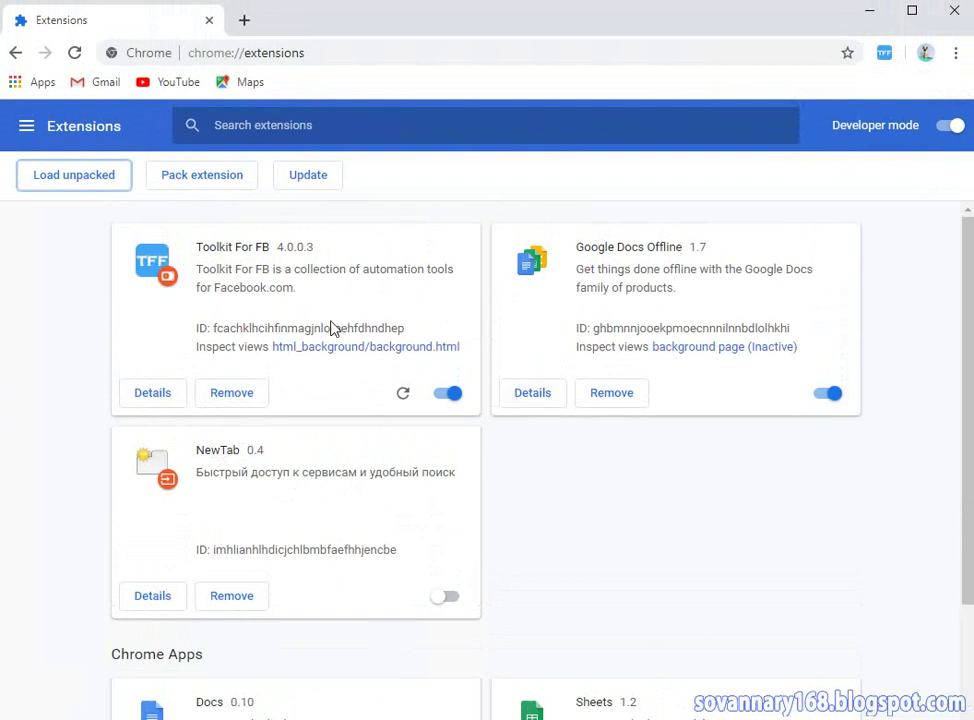
Open the Toolkit For FB extension and search its tools for "add" and for "com".
left_click(884, 55)
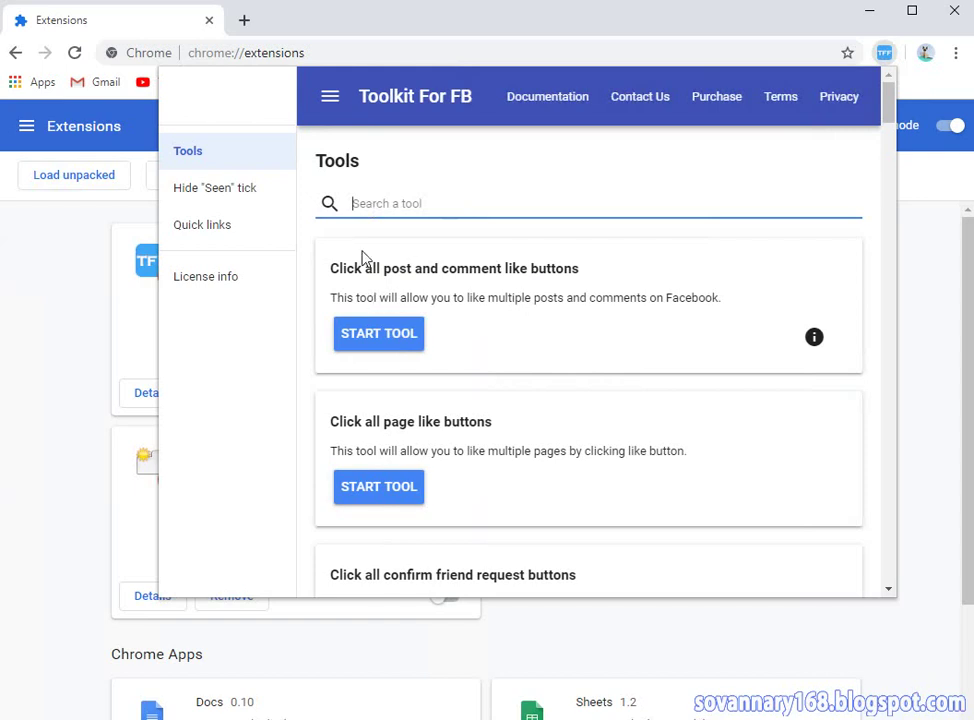
type("add")
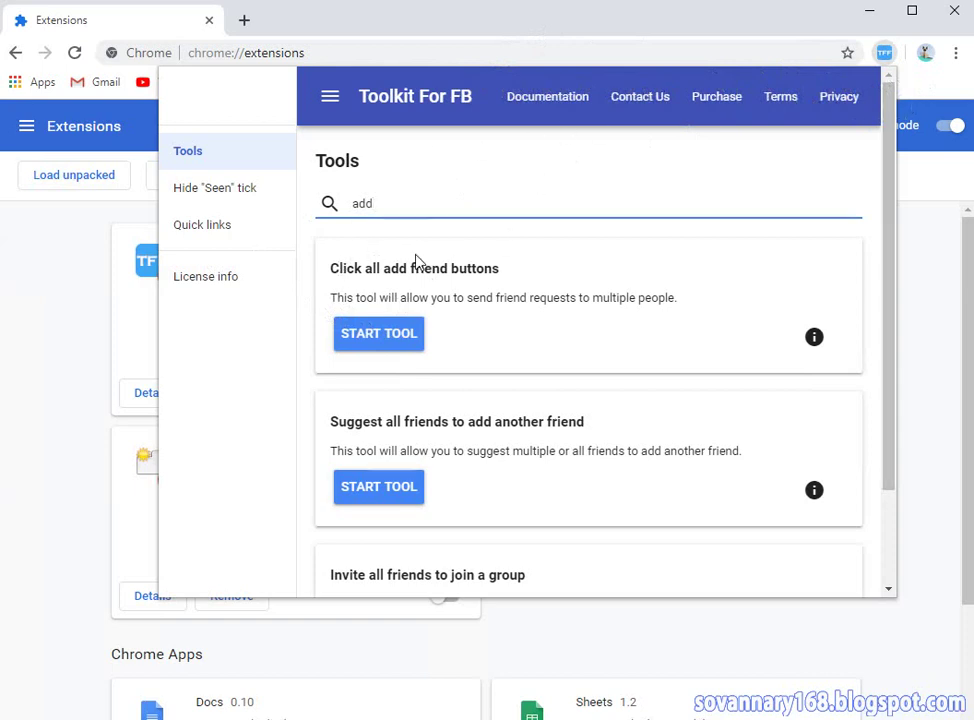
left_click_drag(387, 207, 348, 210)
type("com")
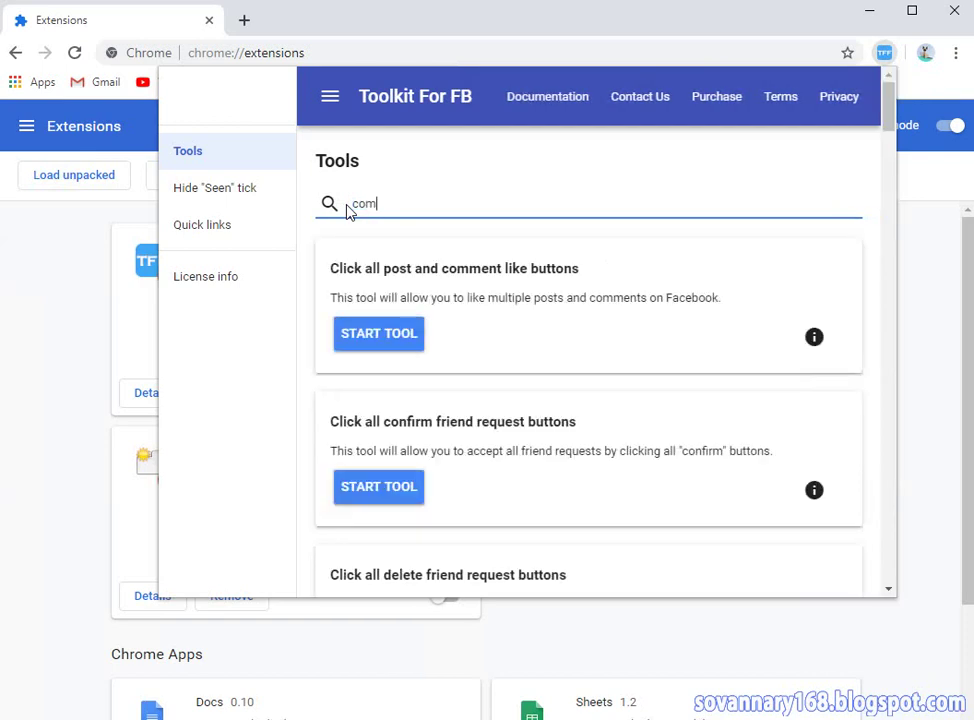